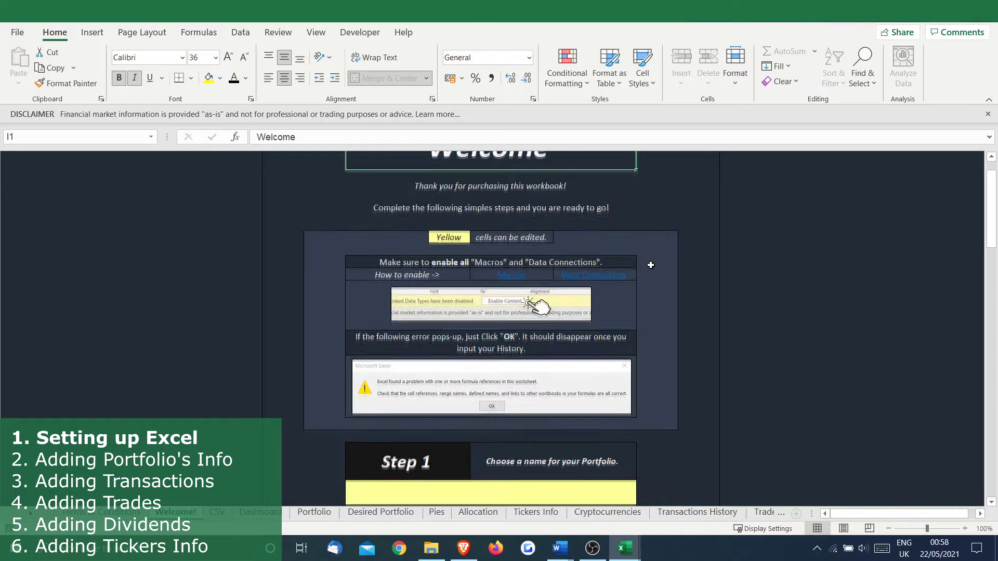
- Set the Trust Center macro settings to enable all macros
left_click(17, 32)
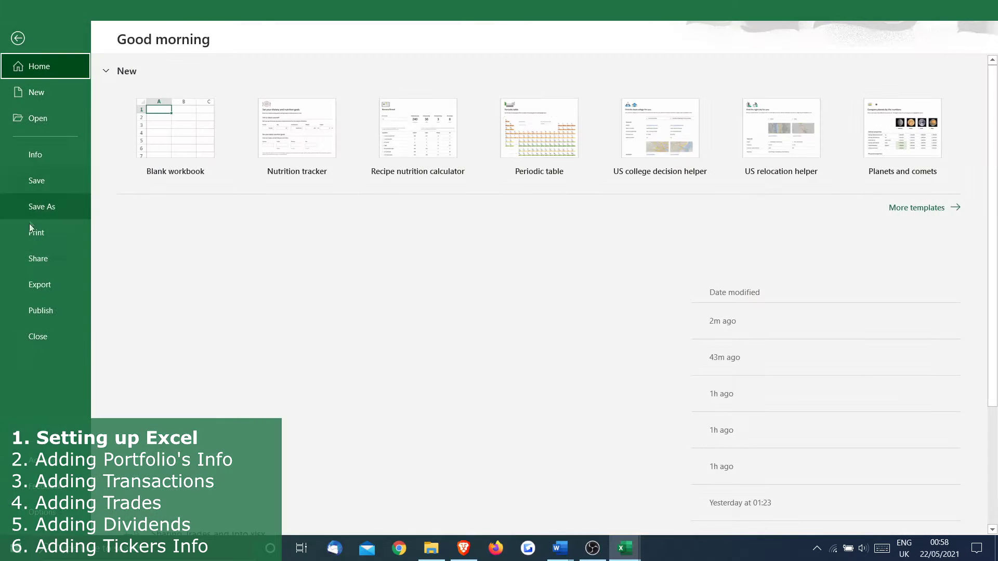
left_click(43, 512)
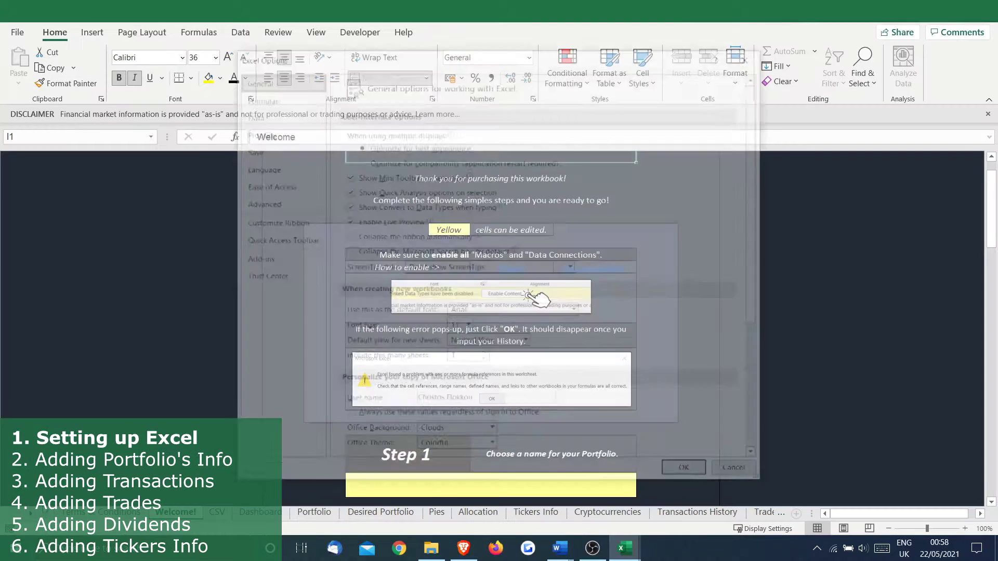
left_click(263, 276)
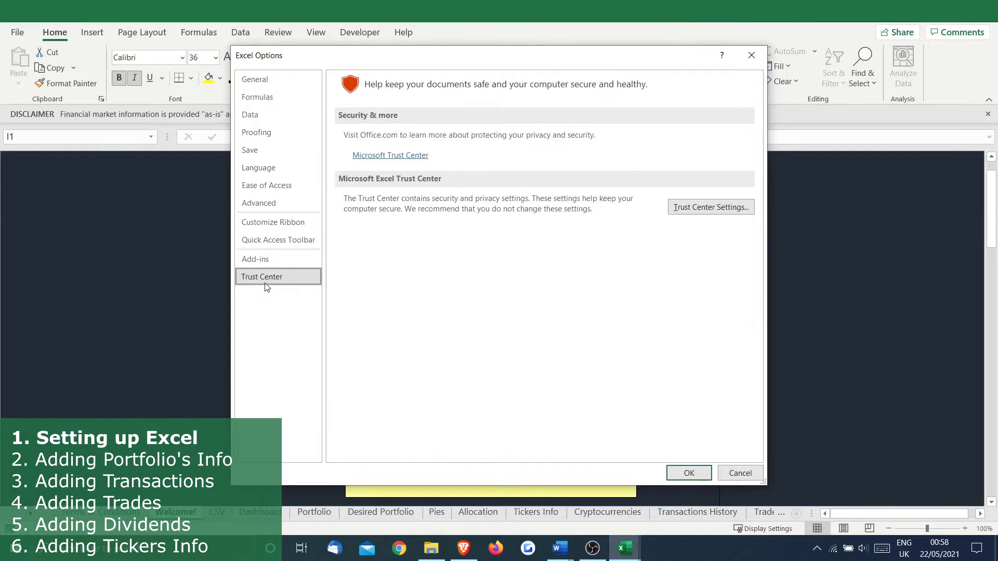
left_click(693, 210)
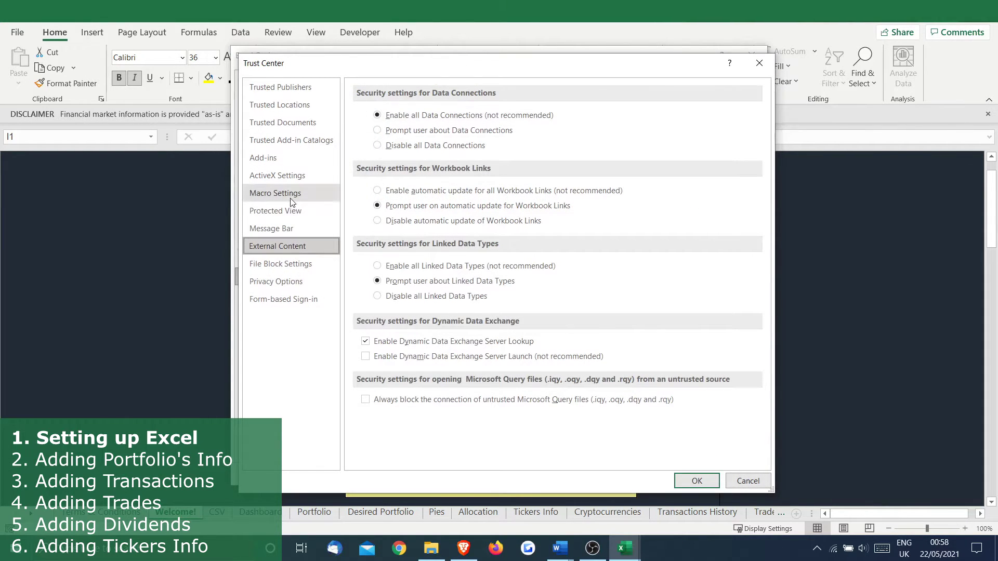
left_click(292, 197)
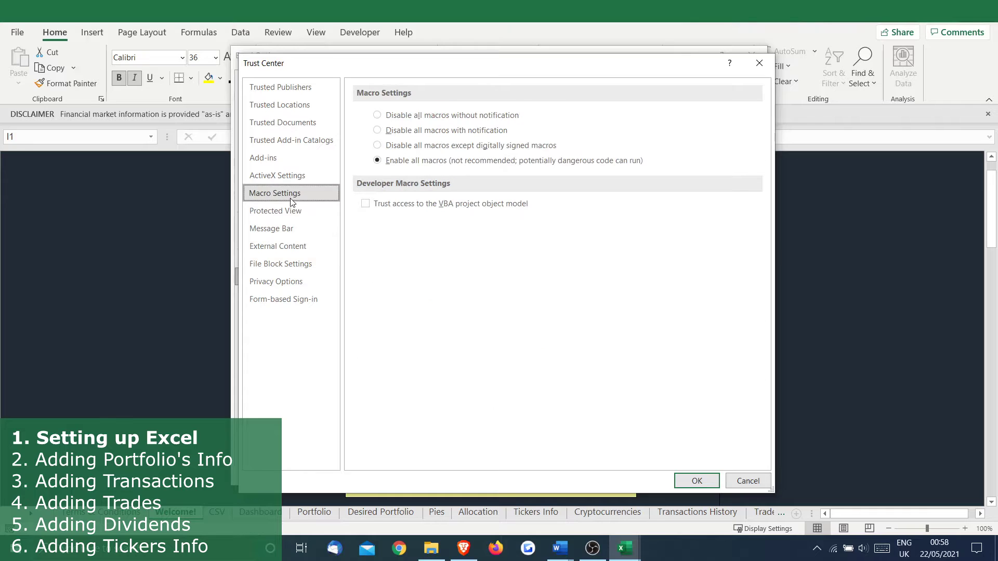
left_click(390, 164)
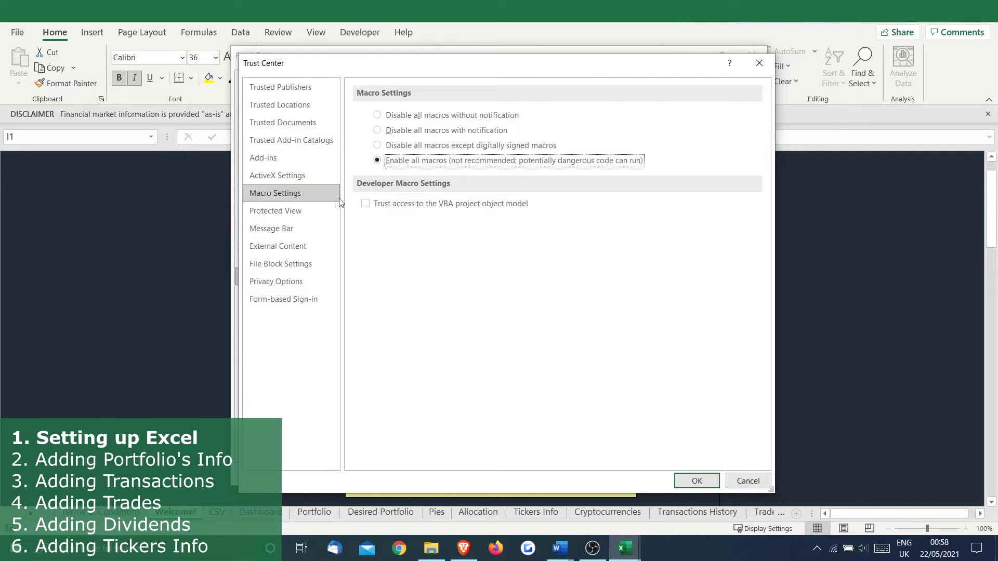
- Enable all data connections for external content, set workbook links and linked data types to prompt the user, and apply the options
left_click(308, 247)
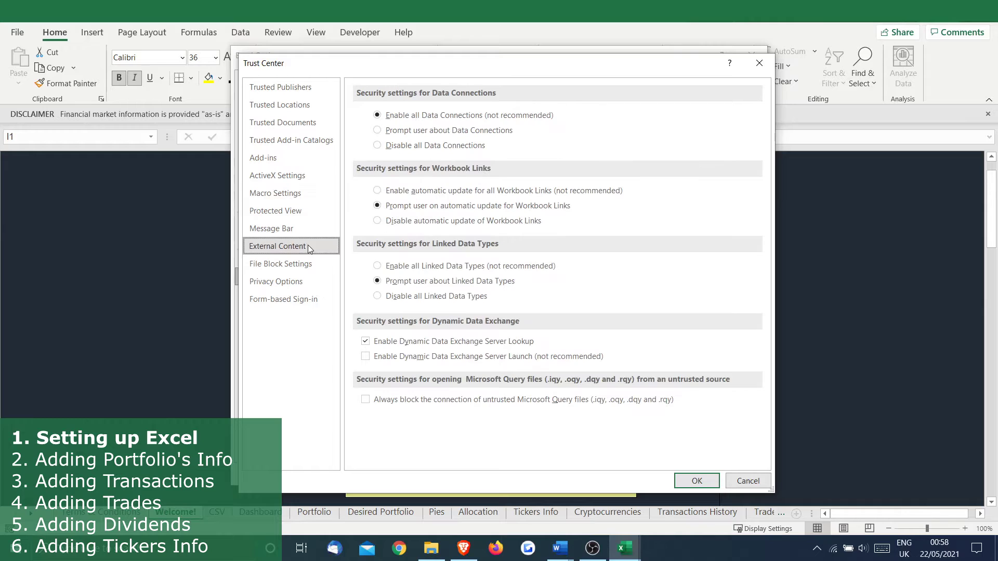
left_click(431, 119)
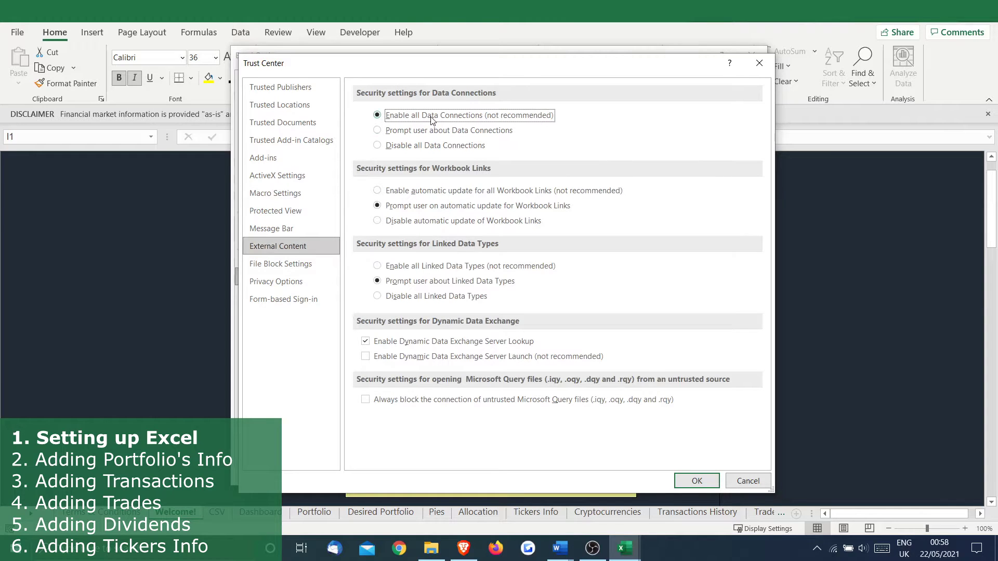
left_click(427, 207)
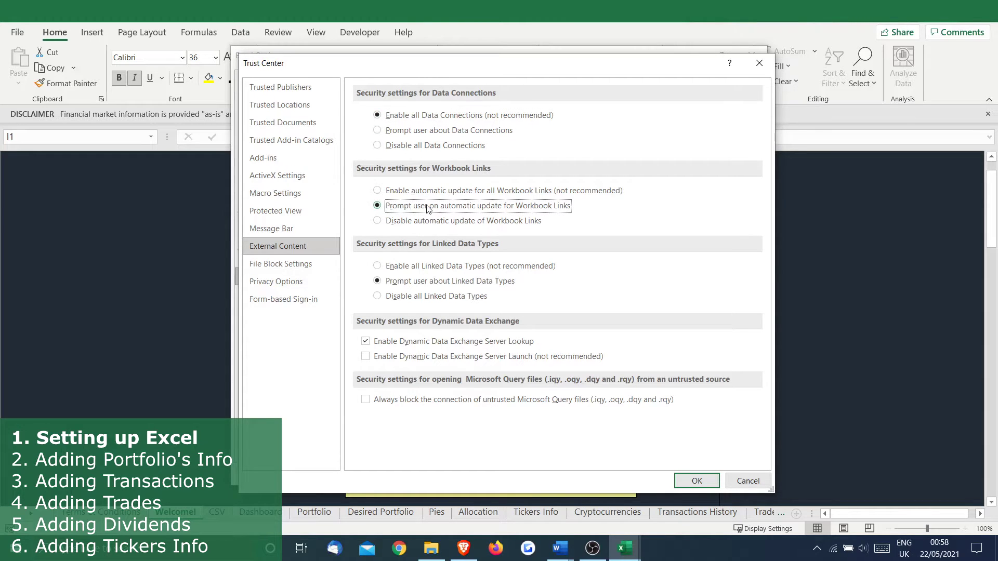
left_click(419, 282)
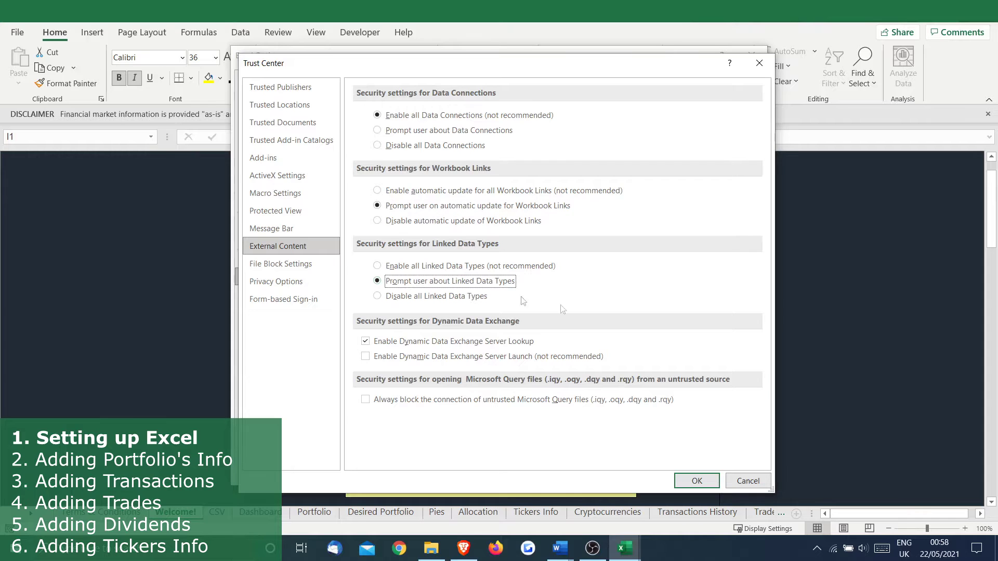
left_click(697, 483)
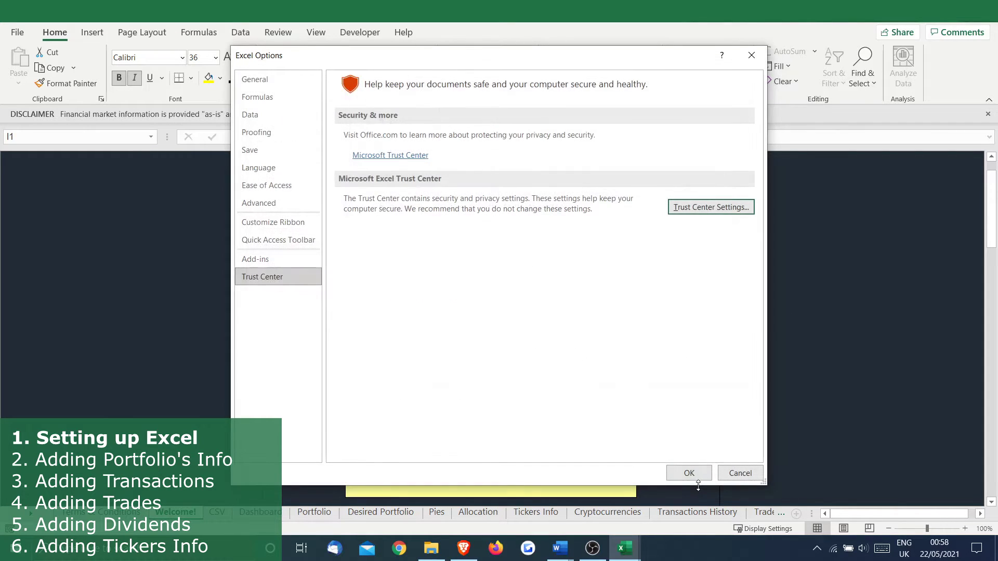
left_click(693, 474)
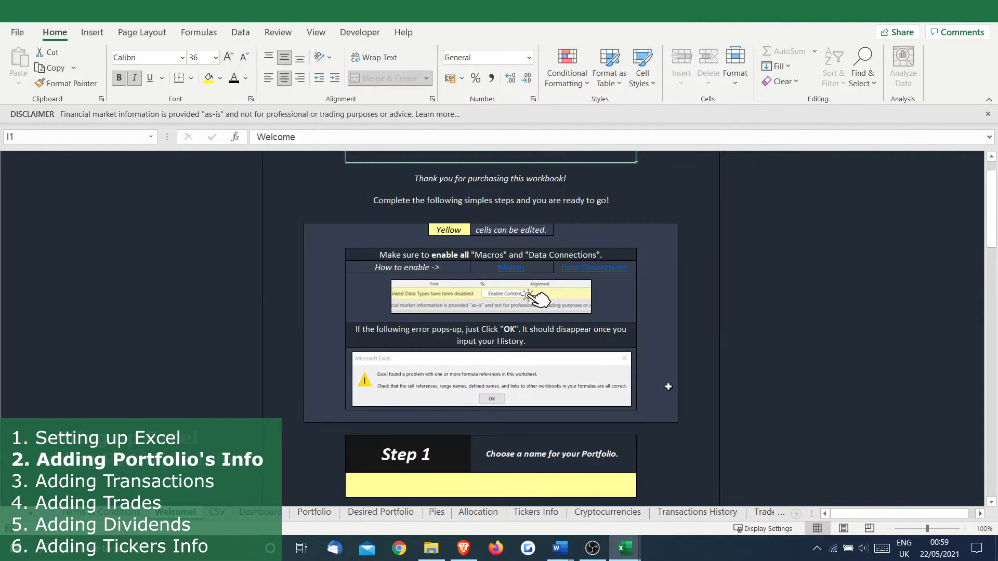
- Enter "My Portfolio" as the portfolio's name under Step 1 of the Welcome sheet
scroll(668, 387, "down", 3)
left_click(515, 390)
type("M")
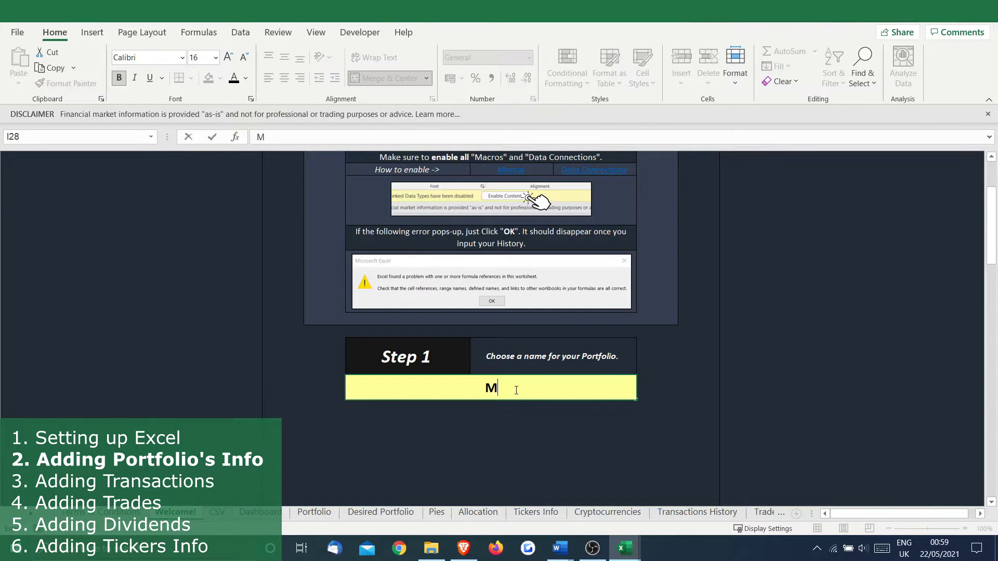
type("y Portfolio")
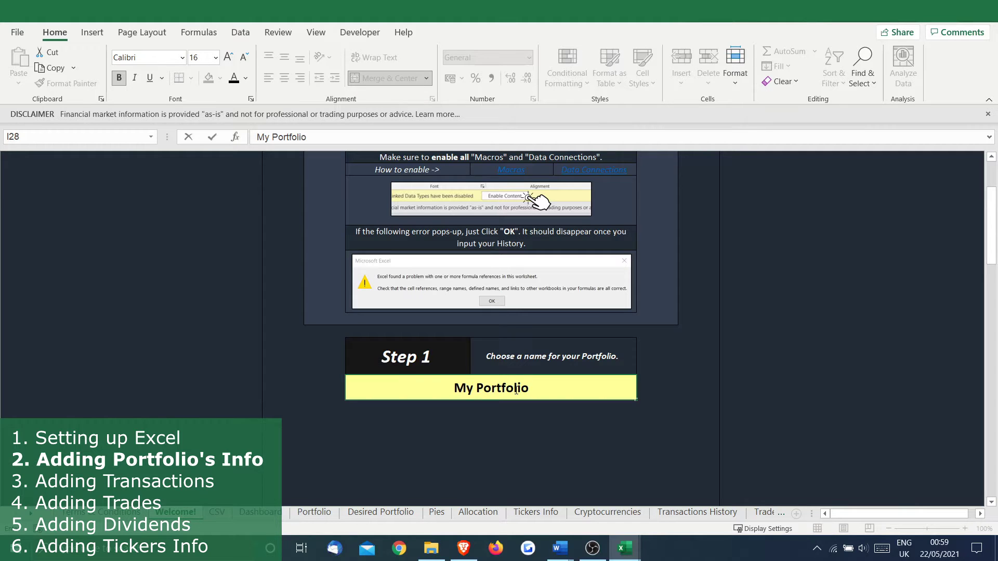
key("Return")
- Choose EUR as the portfolio's currency under Step 2
scroll(516, 387, "down", 3)
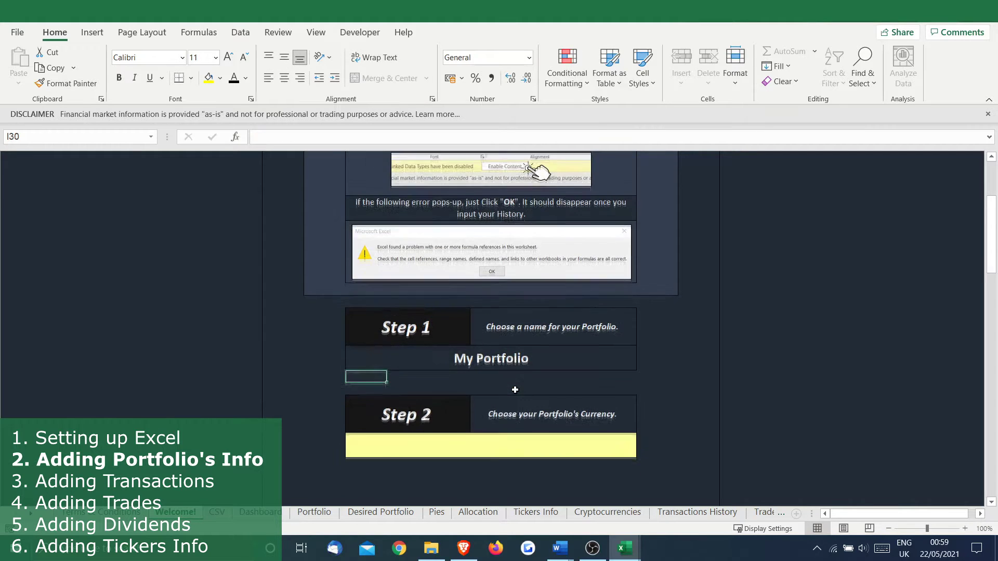
left_click(565, 371)
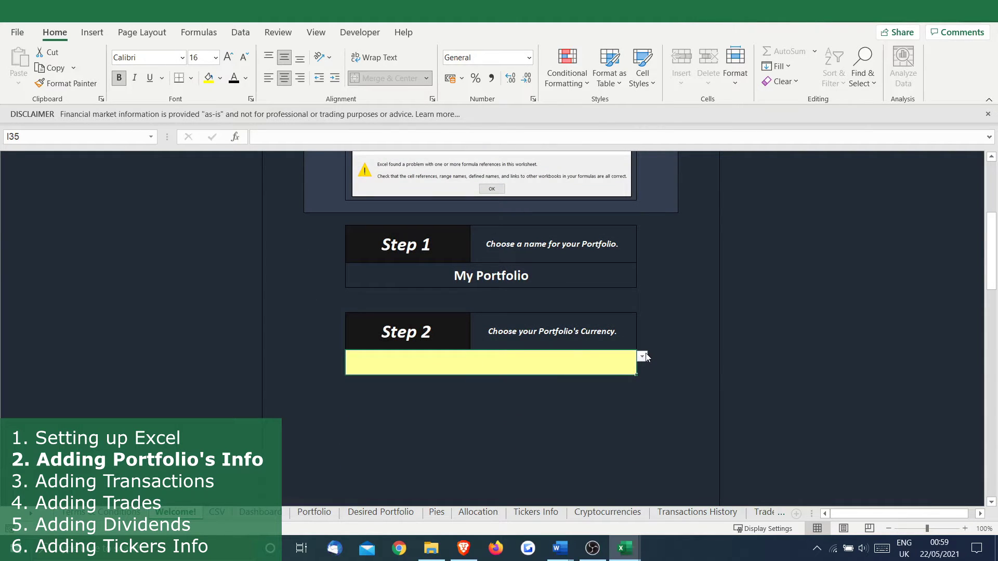
left_click(645, 357)
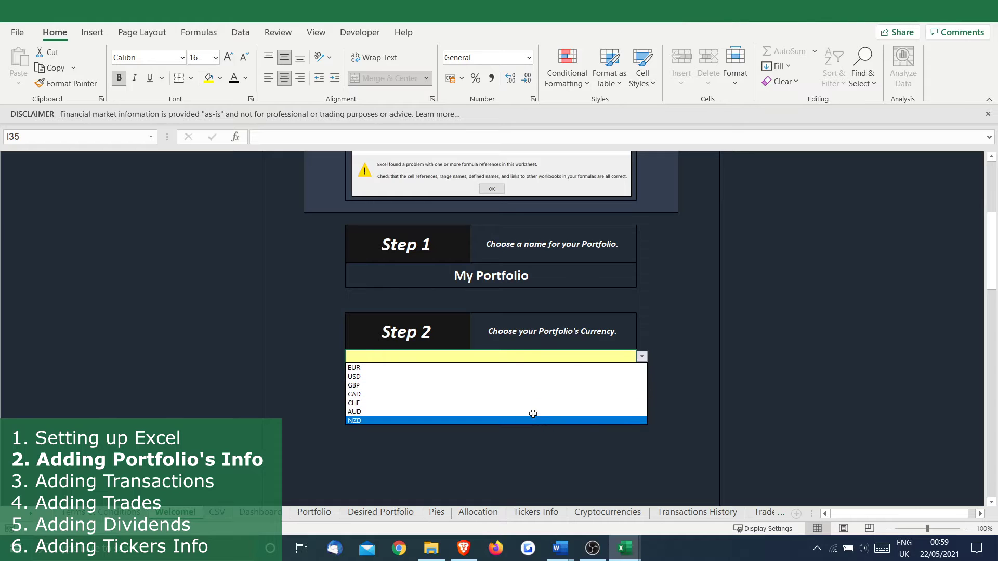
left_click(429, 368)
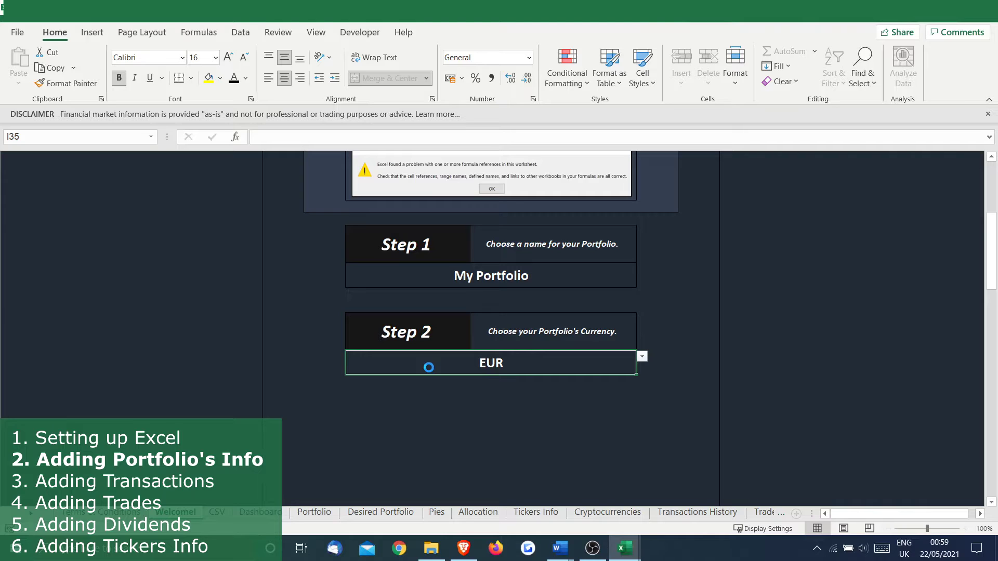
- Choose the manual option for adding the history under the Final Step of the Welcome sheet
scroll(428, 367, "down", 3)
scroll(428, 367, "down", 3)
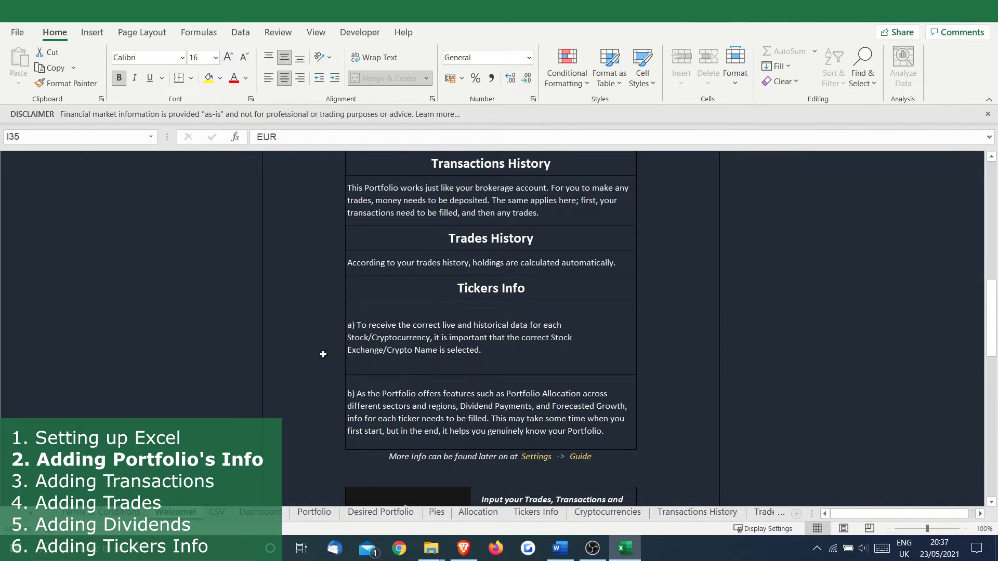
scroll(324, 354, "down", 5)
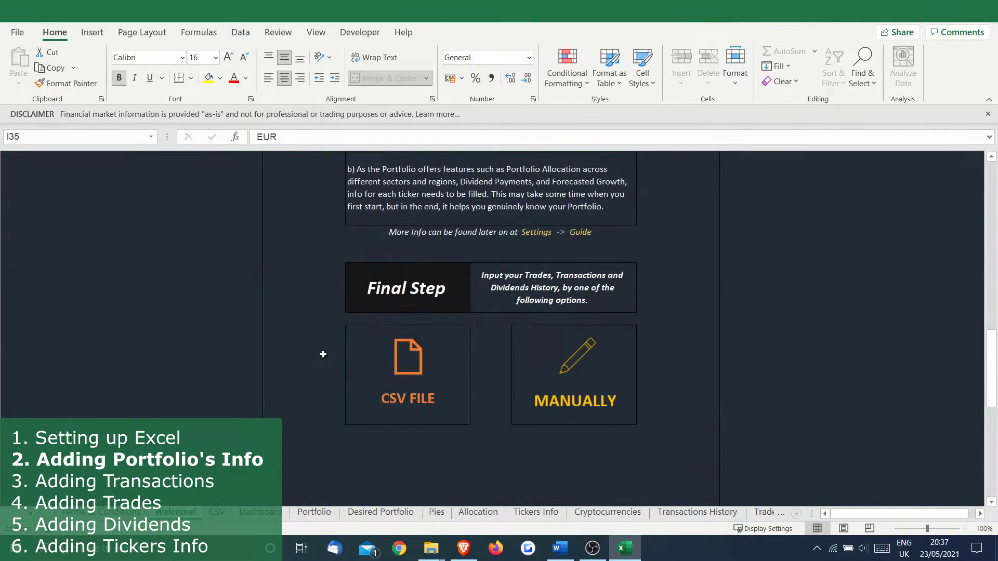
left_click(568, 368)
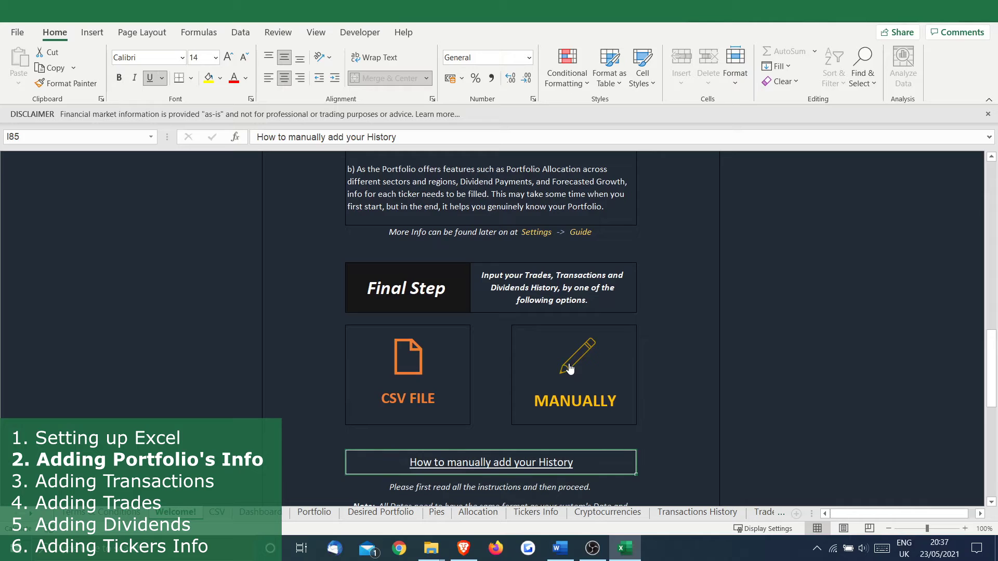
- Read the instructions for manually adding the history and go to the Transactions History sheet
scroll(570, 369, "down", 2)
scroll(570, 368, "down", 4)
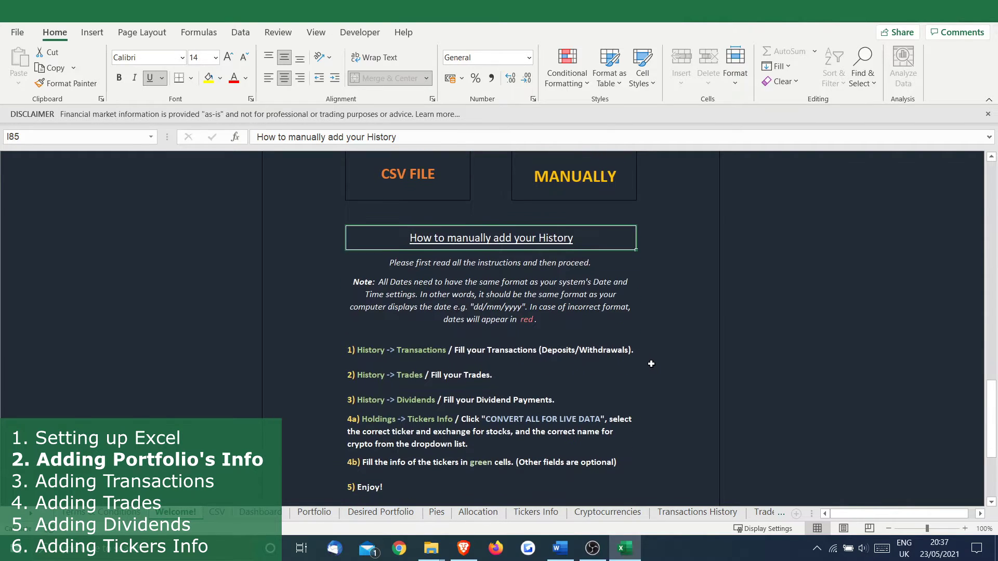
scroll(651, 364, "down", 2)
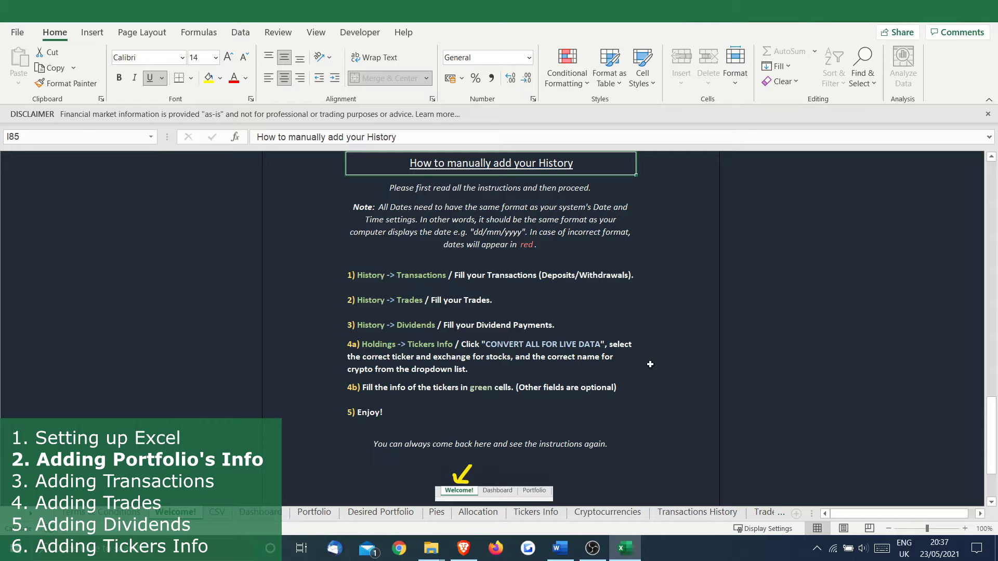
scroll(650, 365, "down", 2)
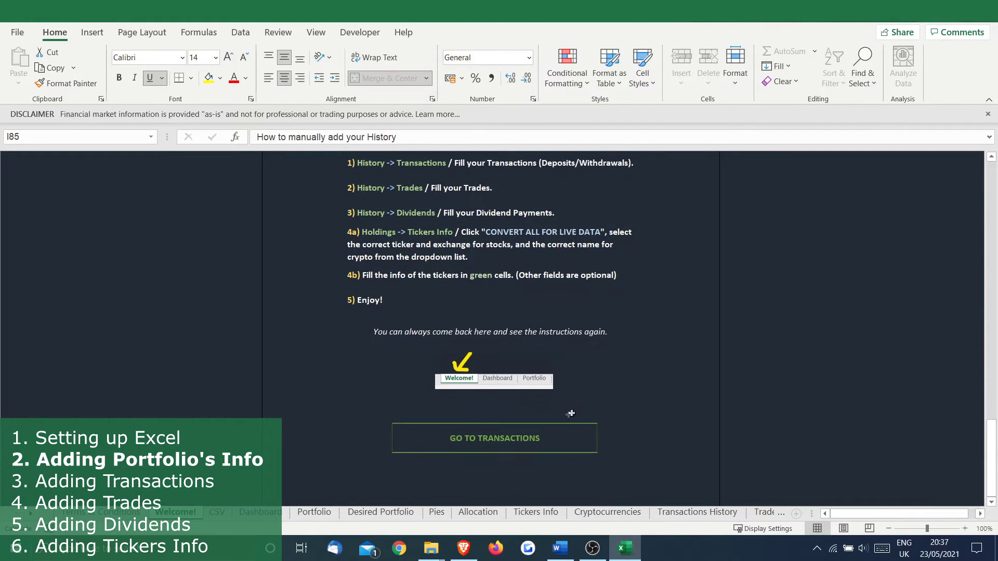
left_click(530, 435)
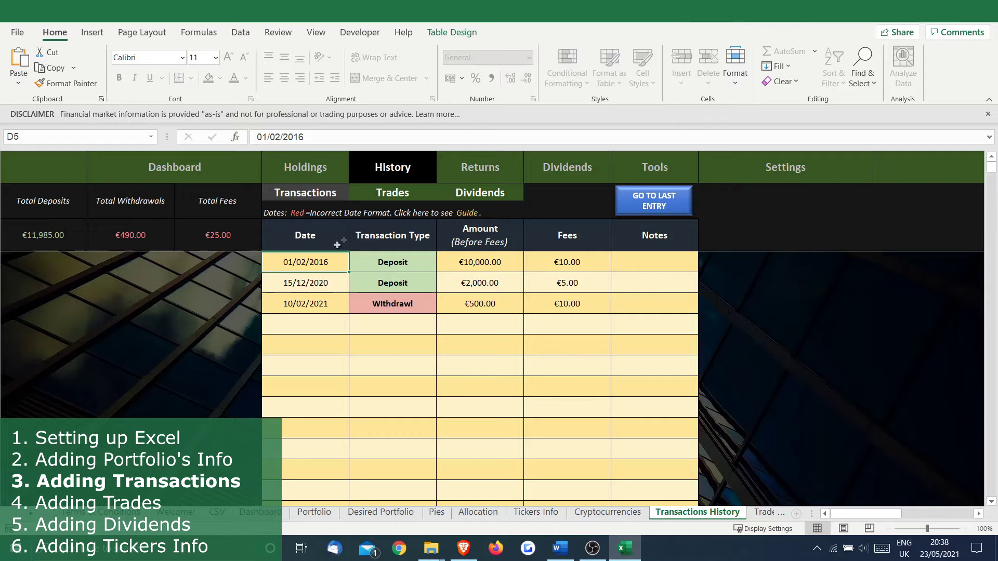
- Fill the Trades History table with the past trades, starting with the 02/02/2016 buy of 30 SPY at 172.00 USD
left_click(382, 197)
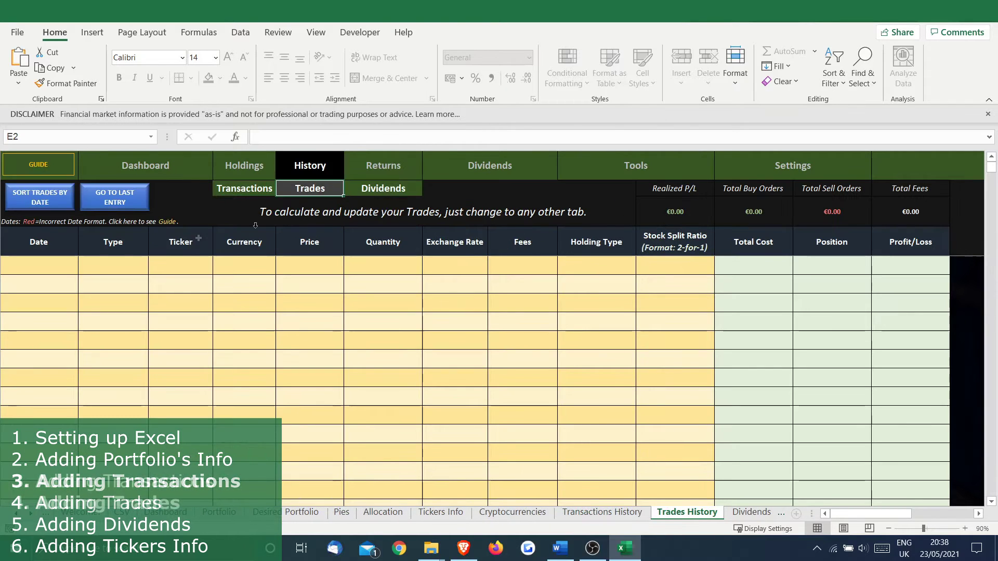
left_click(58, 267)
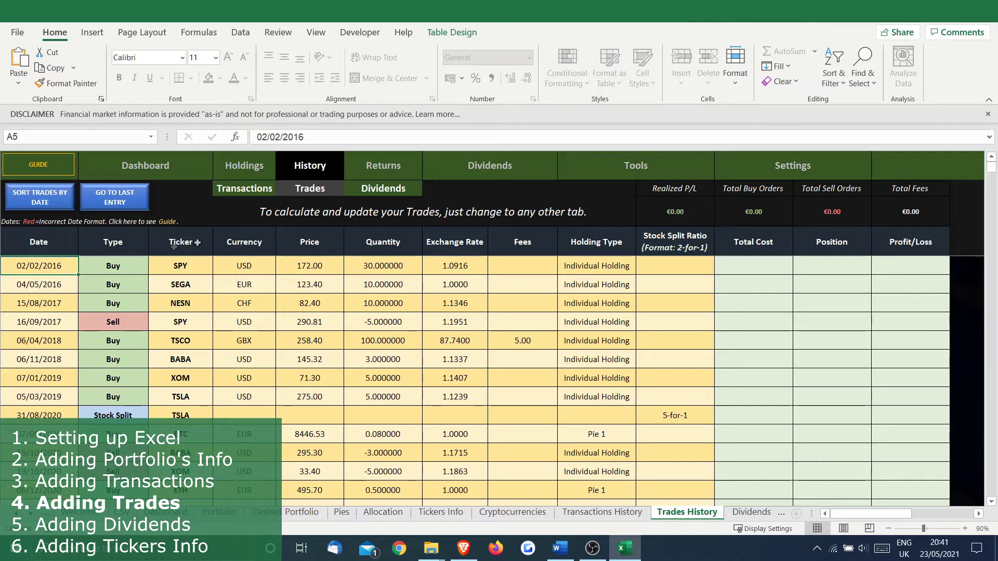
- Fill the Dividends History with the SPY and NESN payments, from €29.14 for SPY on 31/10/2016 to €35.12 for SPY on 20/12/2019
left_click(372, 191)
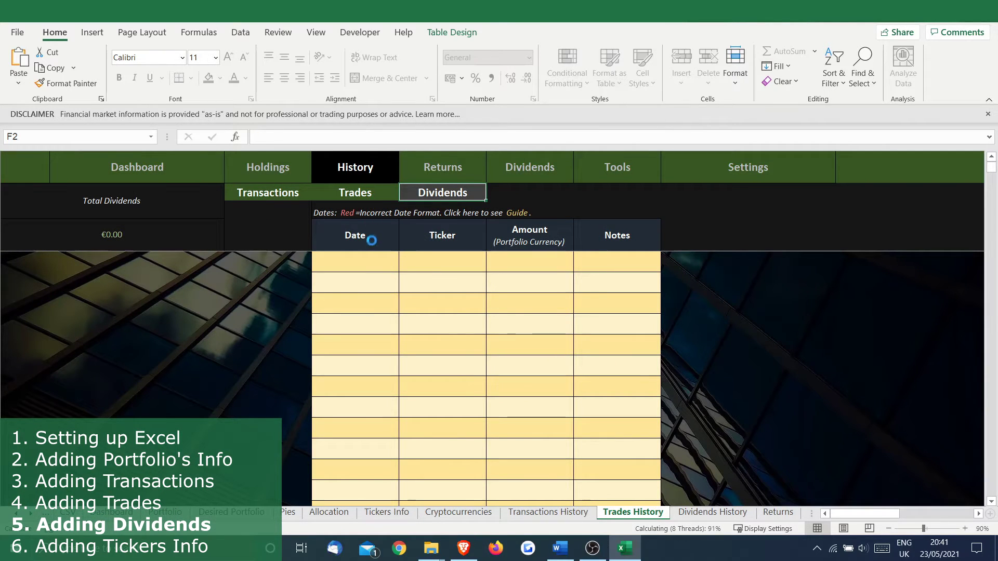
left_click(366, 261)
type("31/10/2016\tSPY\t€29.14 16/04/2018\tNESN\t€19.61 15/03/2019\tSPY\t€27.17 21/06/2019\tSPY\t€31.86 20/09/2019\tSPY\t€41.78 20/12/2019\tSPY\t€35.12")
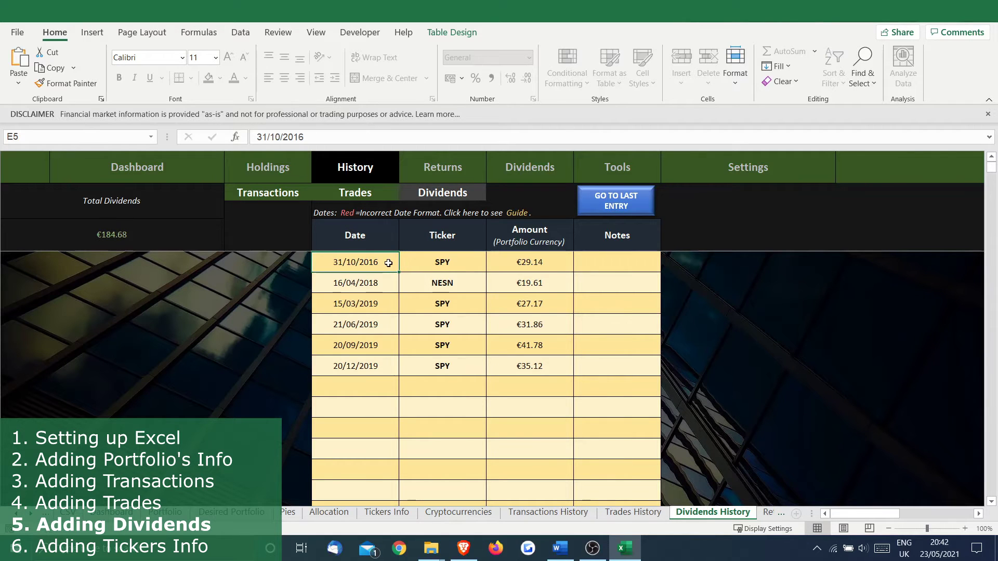
- Convert all tickers on the Tickers Info sheet under Holdings for live data
left_click(277, 173)
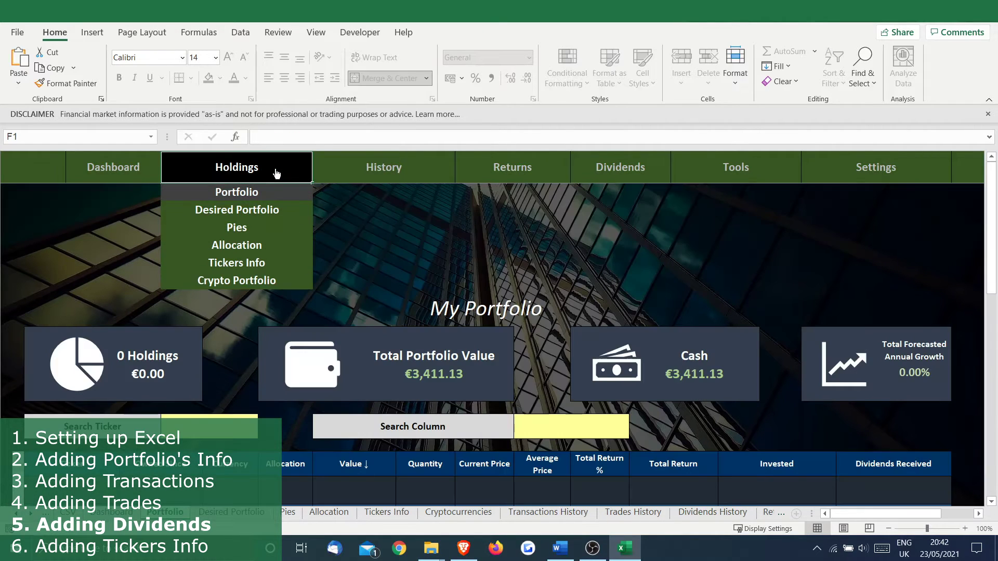
left_click(251, 264)
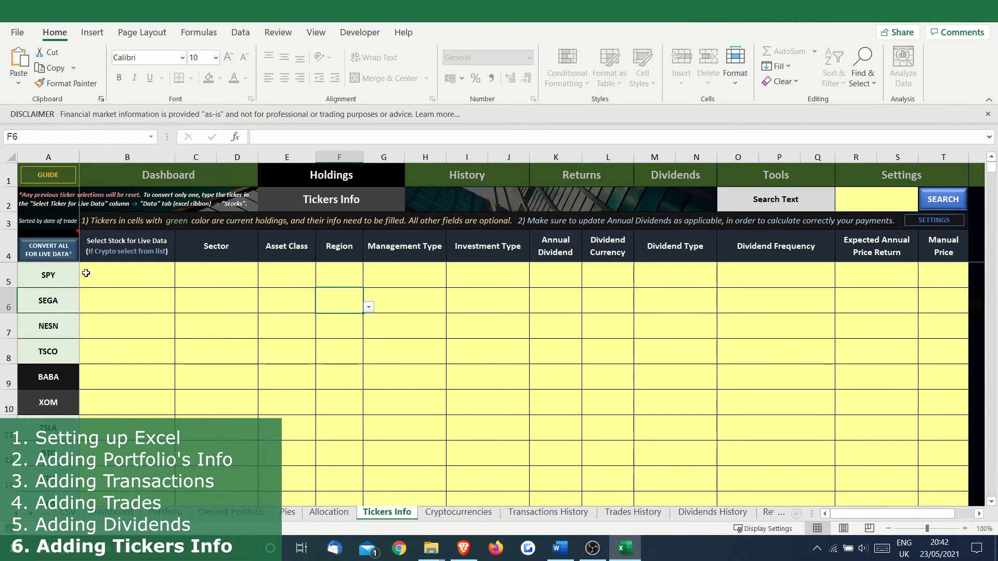
left_click(45, 248)
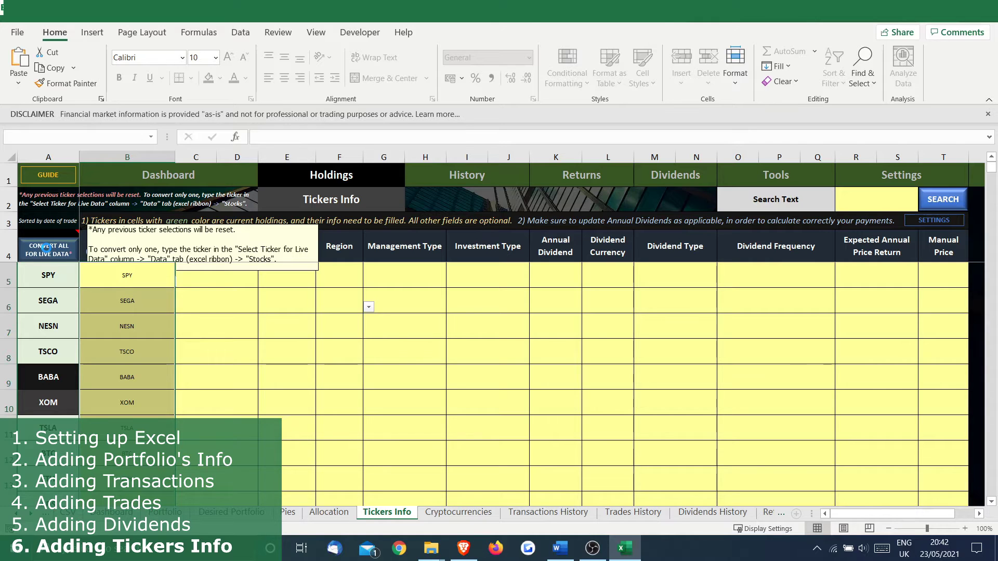
left_click(46, 248)
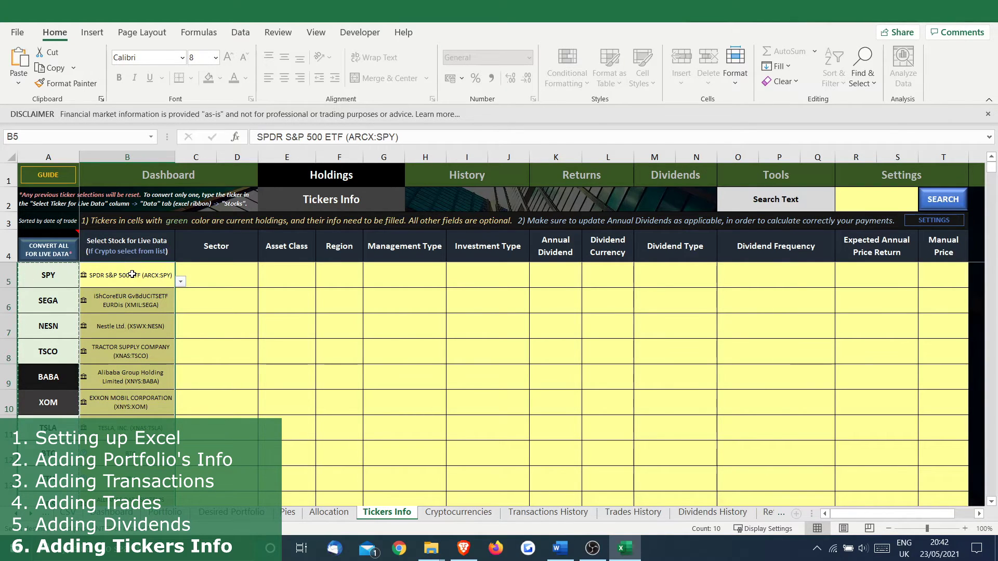
- Change the live-data stock for the TSCO ticker to TESCO PLC on the London Stock Exchange, searching for TSCO
left_click(132, 275)
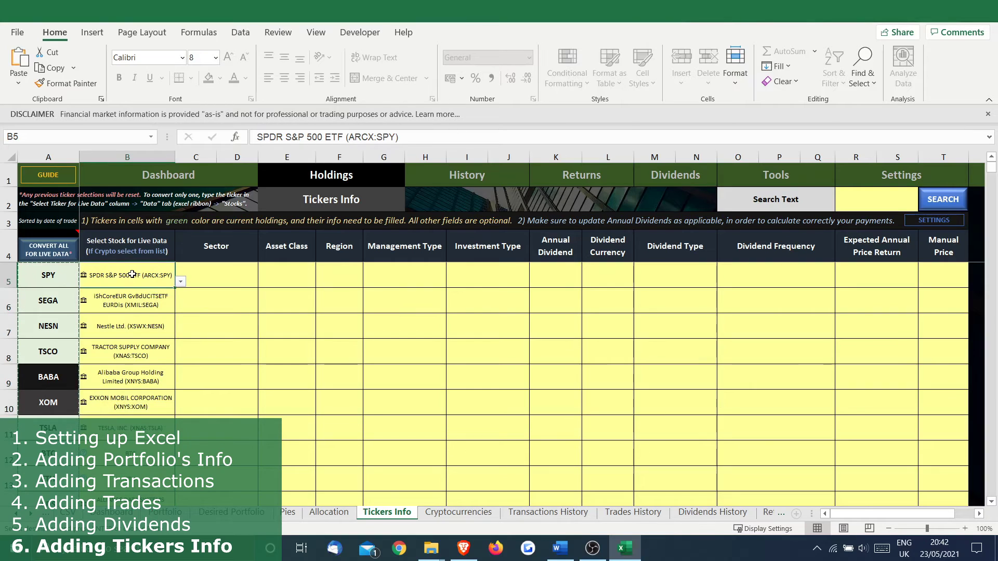
key("Down")
key("Down")
key("Down")
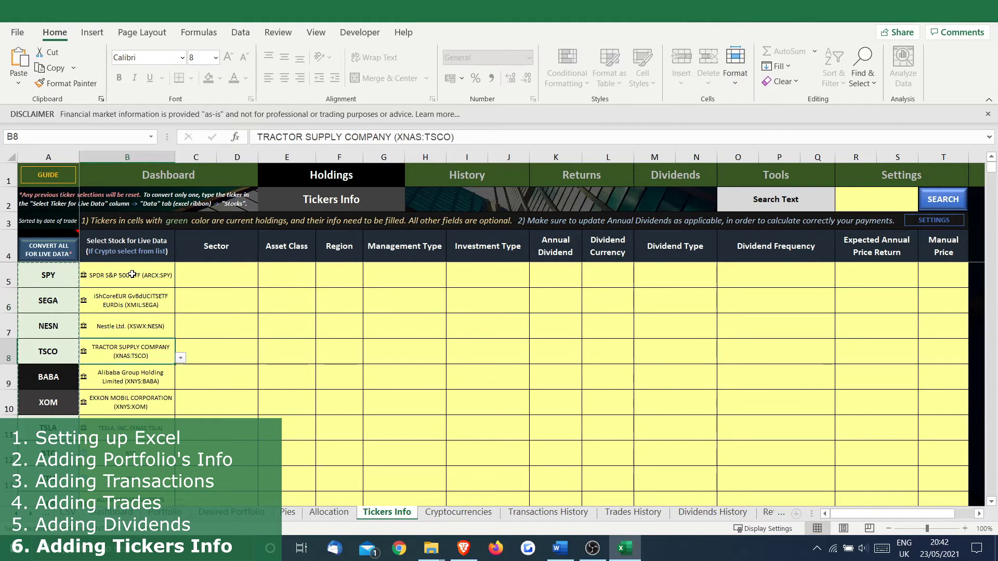
right_click(145, 357)
mouse_move(246, 282)
left_click(328, 289)
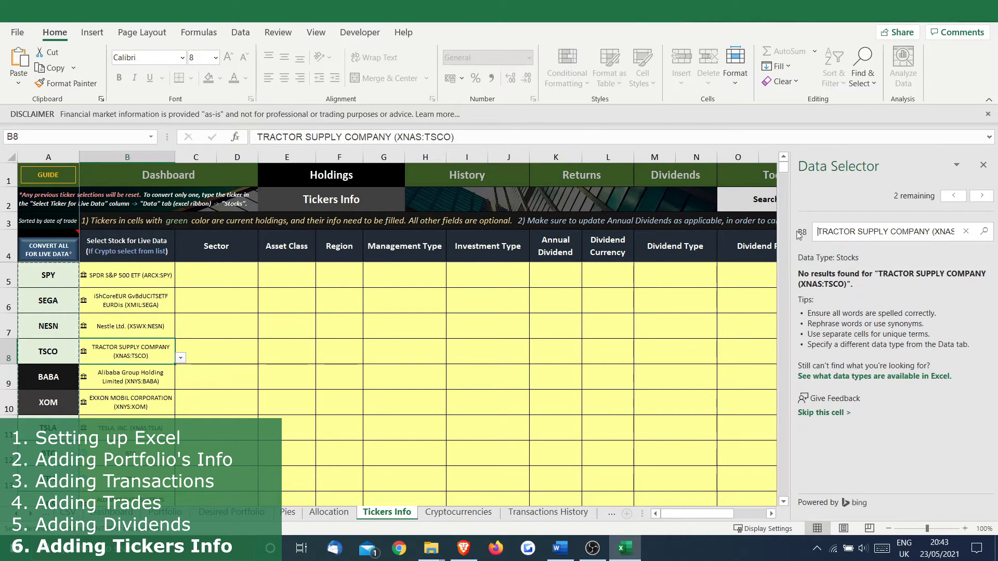
triple_click(825, 231)
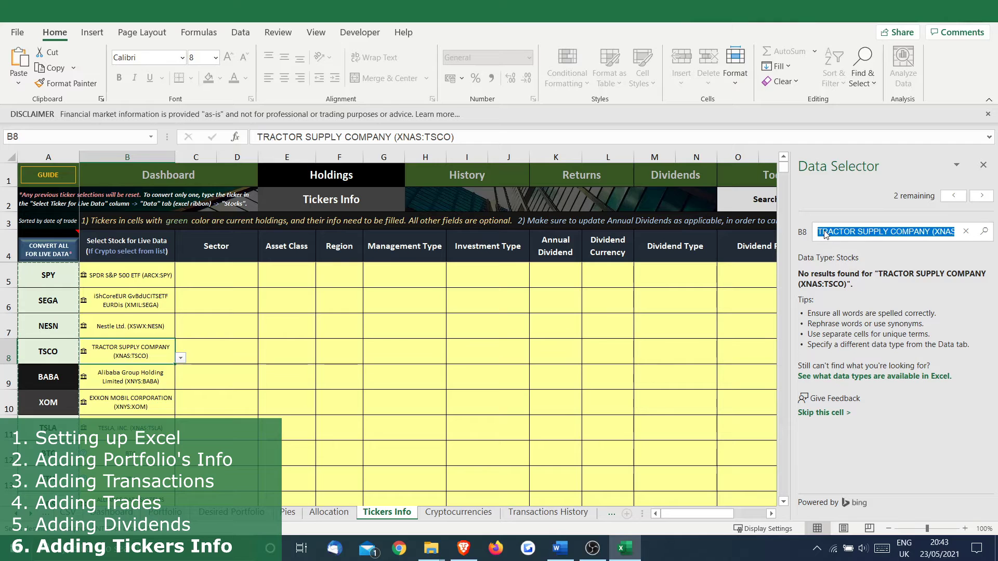
type("TSCO")
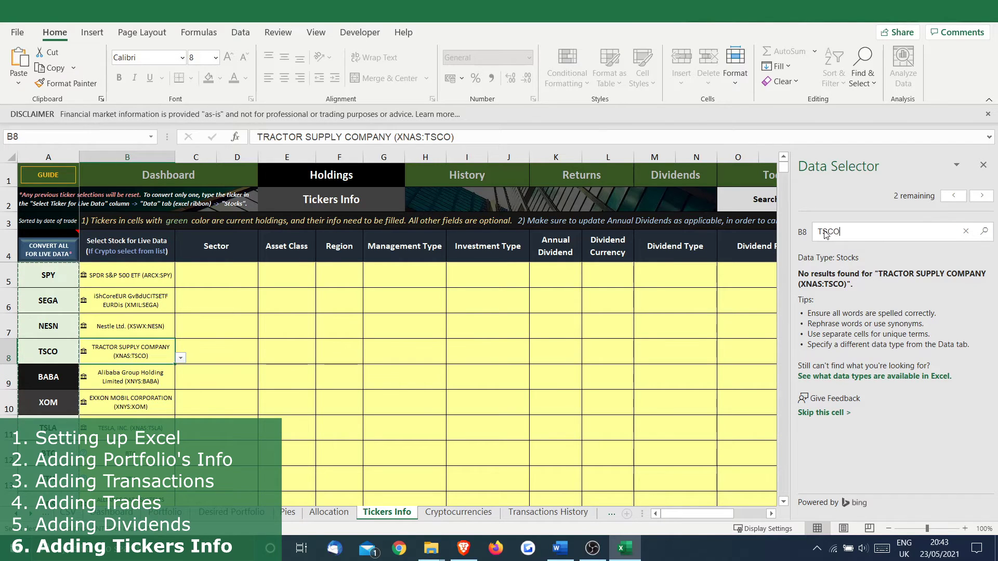
key("Return")
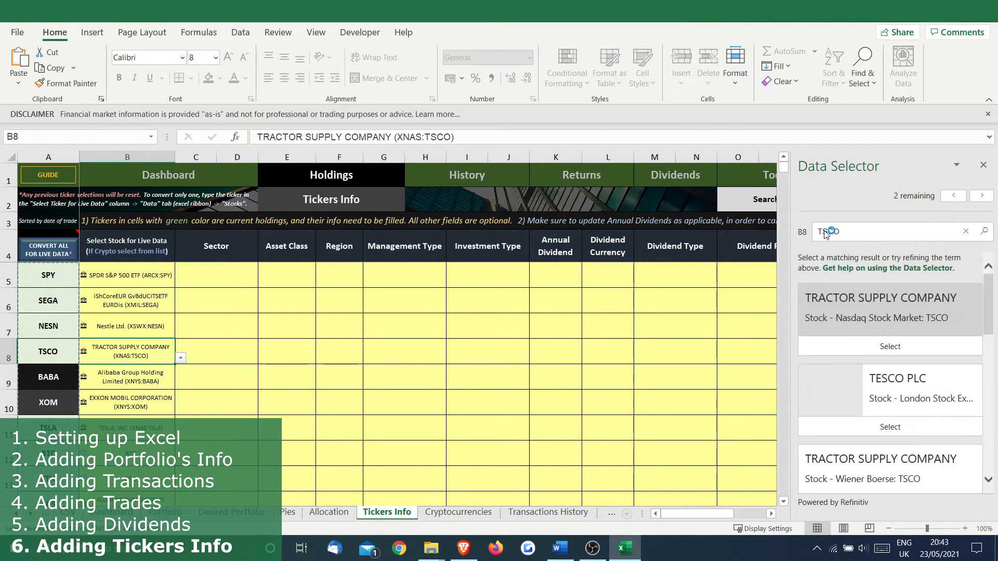
left_click(866, 426)
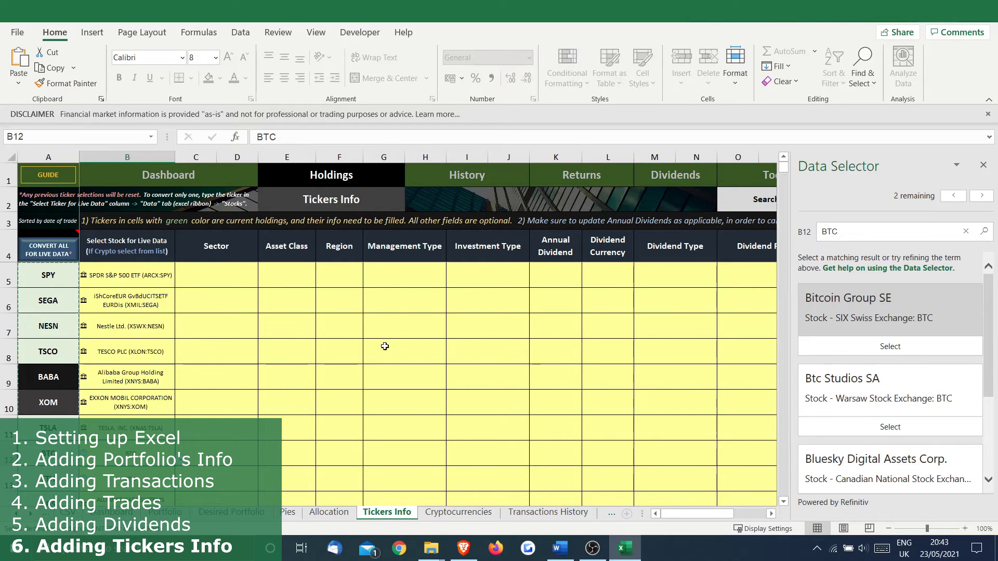
- Set the live-data selection for the BTC ticker to Bitcoin from the cryptocurrency list
scroll(384, 346, "down", 2)
scroll(382, 347, "up", 2)
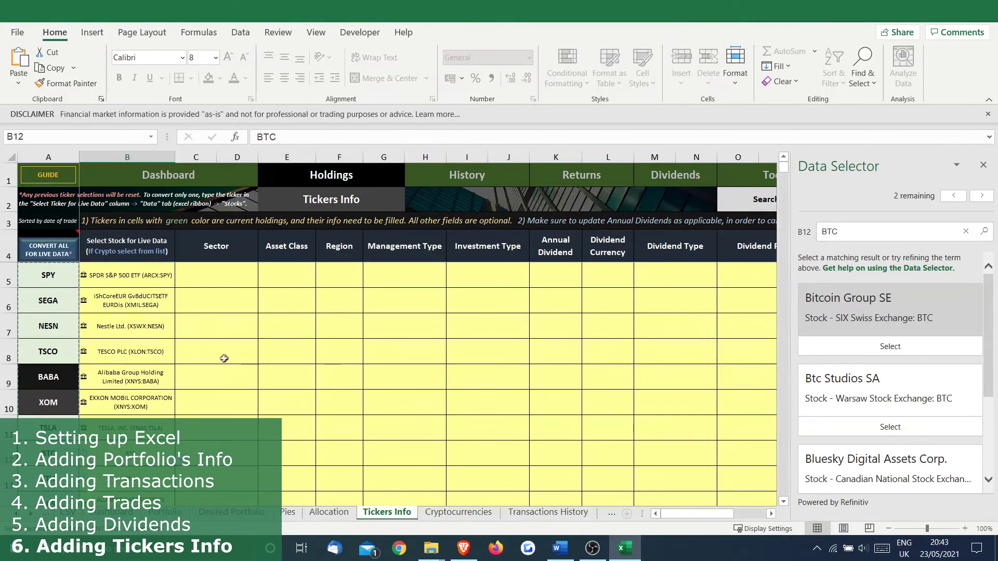
scroll(223, 378, "down", 1)
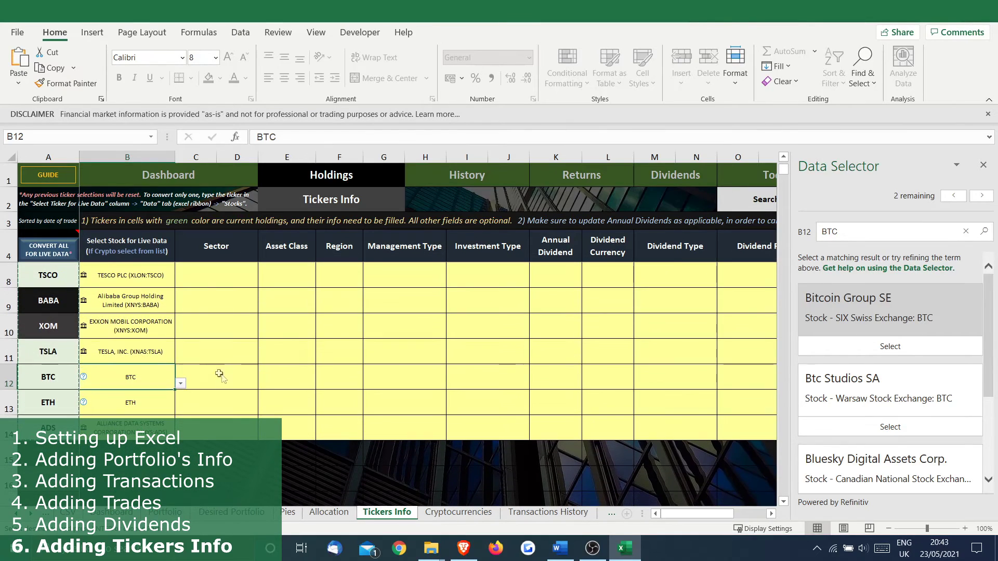
left_click(178, 386)
scroll(176, 411, "down", 1)
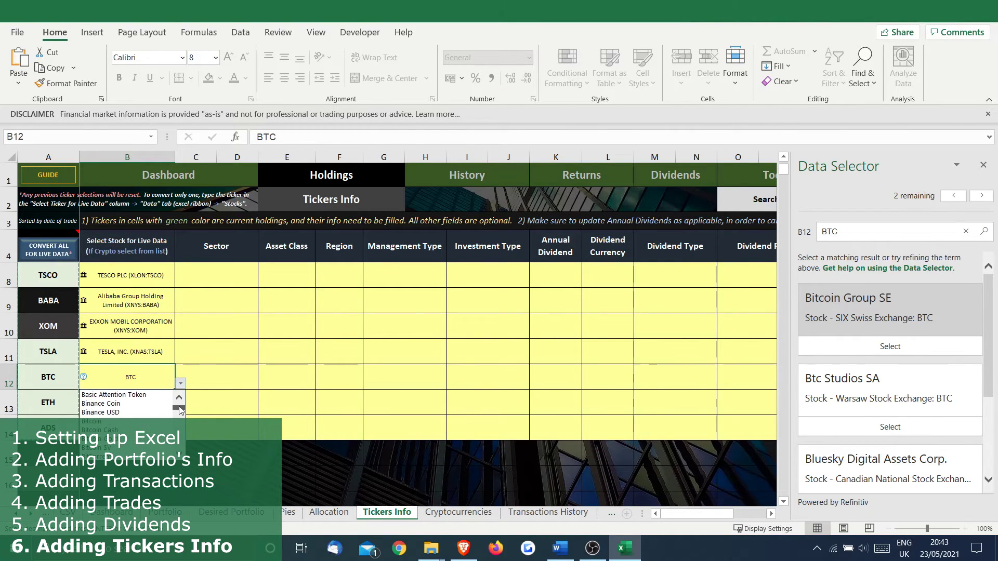
left_click(156, 422)
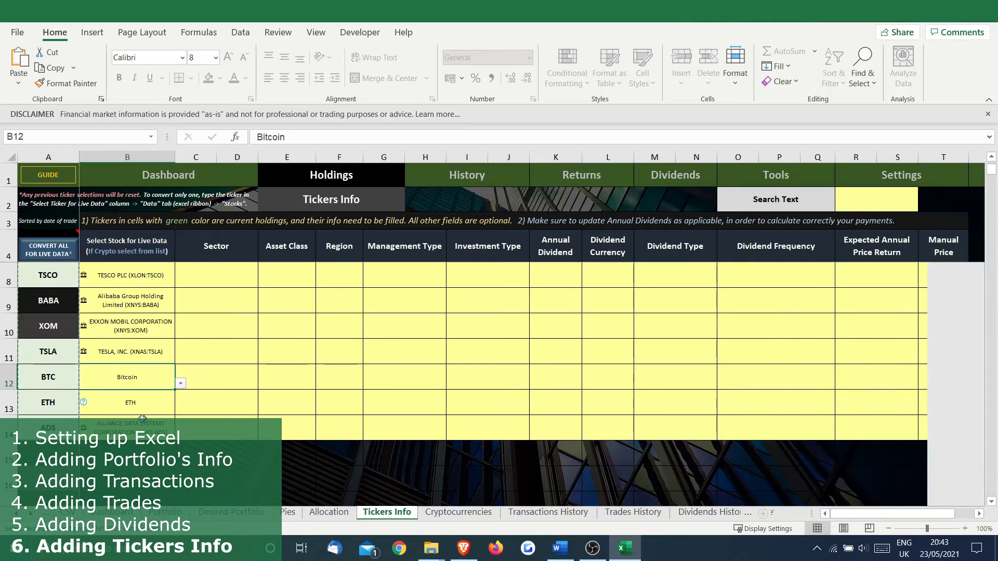
- Set the live-data selection for the ETH ticker to Ethereum from the cryptocurrency list
left_click(159, 407)
left_click(181, 409)
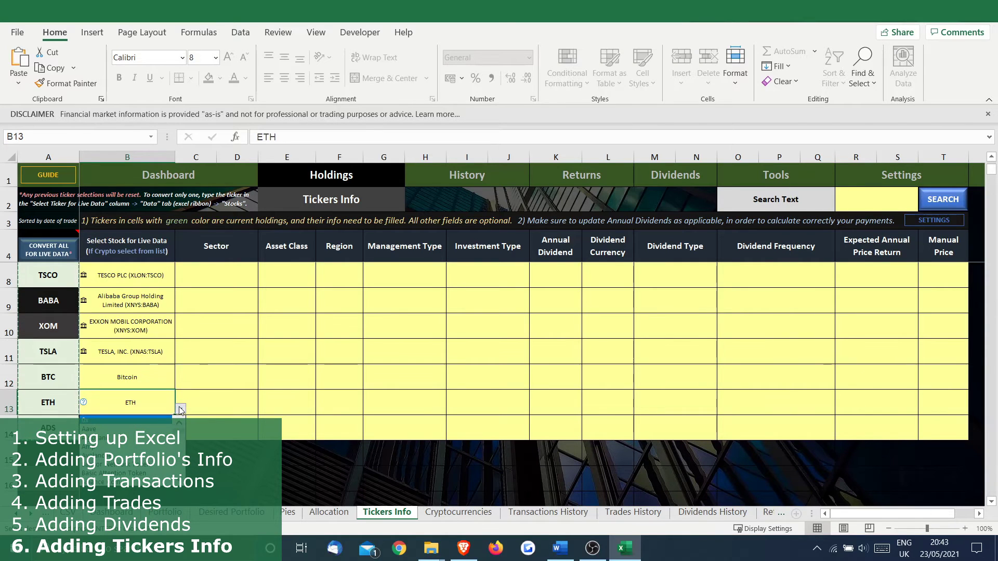
scroll(130, 447, "down", 1)
scroll(130, 447, "down", 5)
scroll(178, 445, "down", 2)
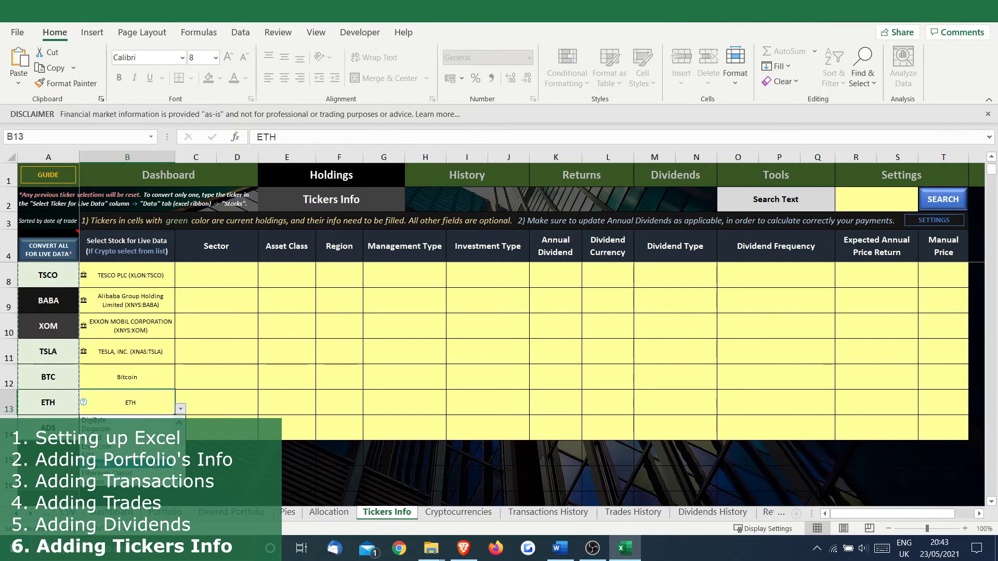
left_click(130, 468)
- Change the live-data stock for the ADS ticker to Adidas AG on Deutsche Boerse (ADS), searching for ADIDAS
left_click(161, 427)
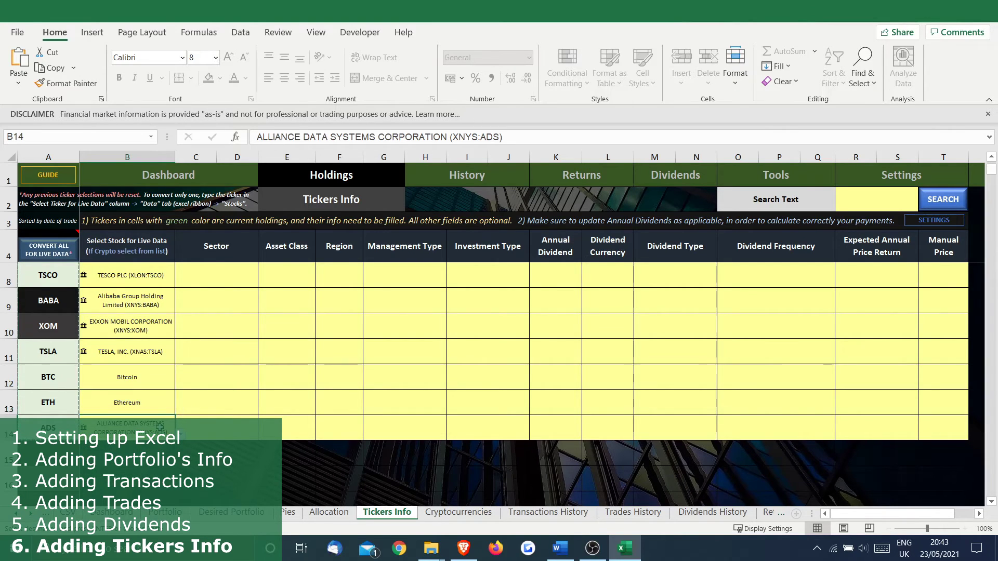
right_click(161, 427)
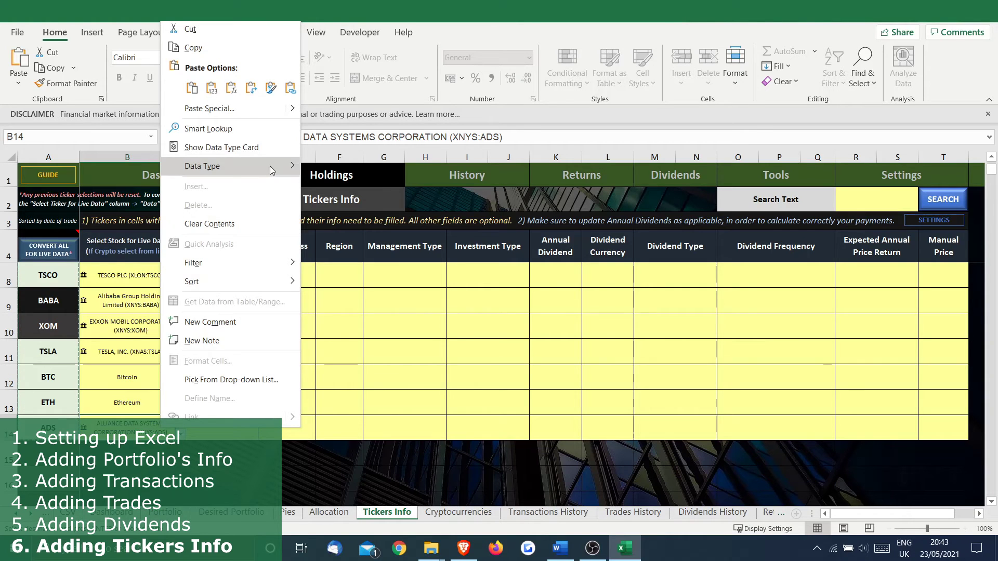
mouse_move(270, 166)
left_click(343, 186)
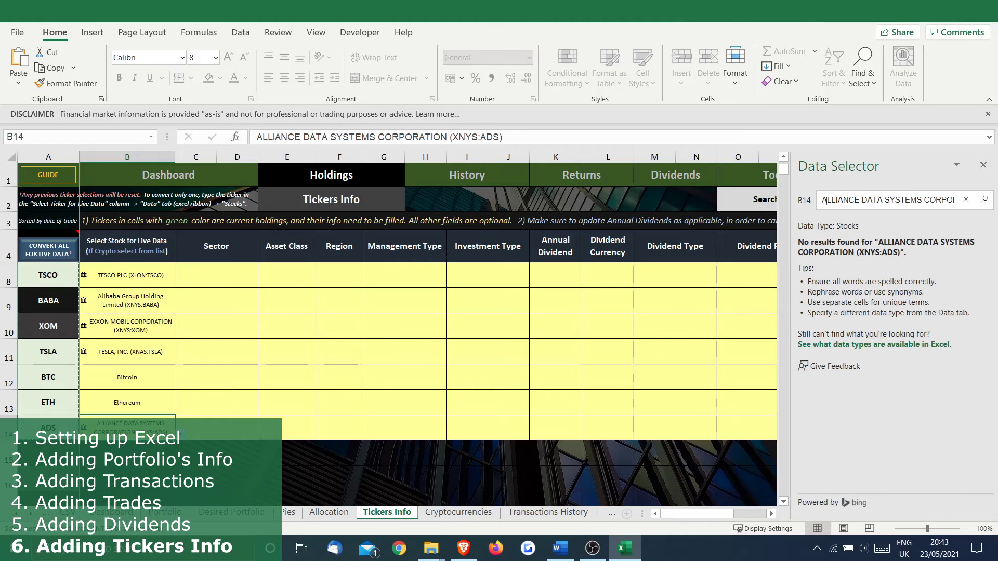
triple_click(825, 201)
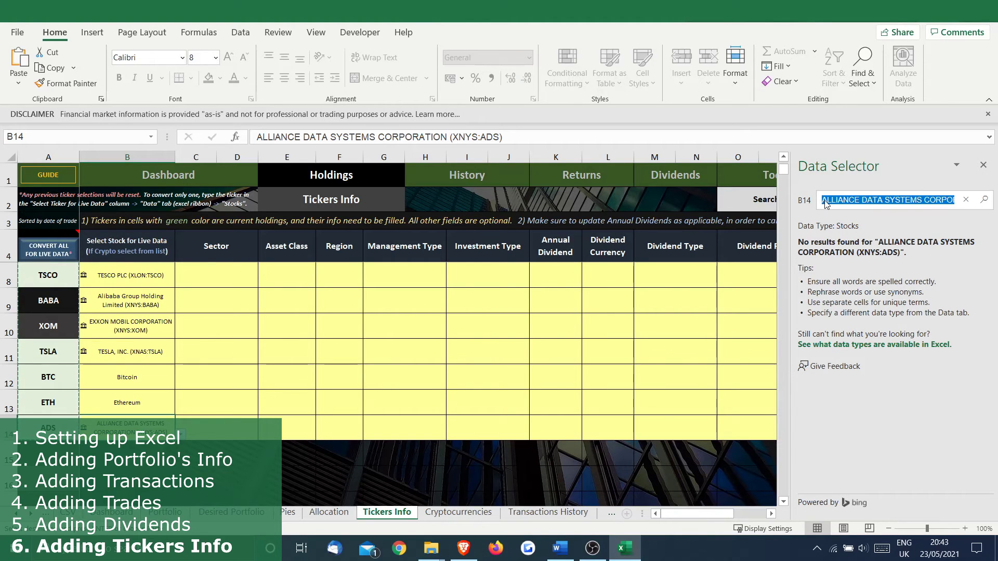
type("ADIDA")
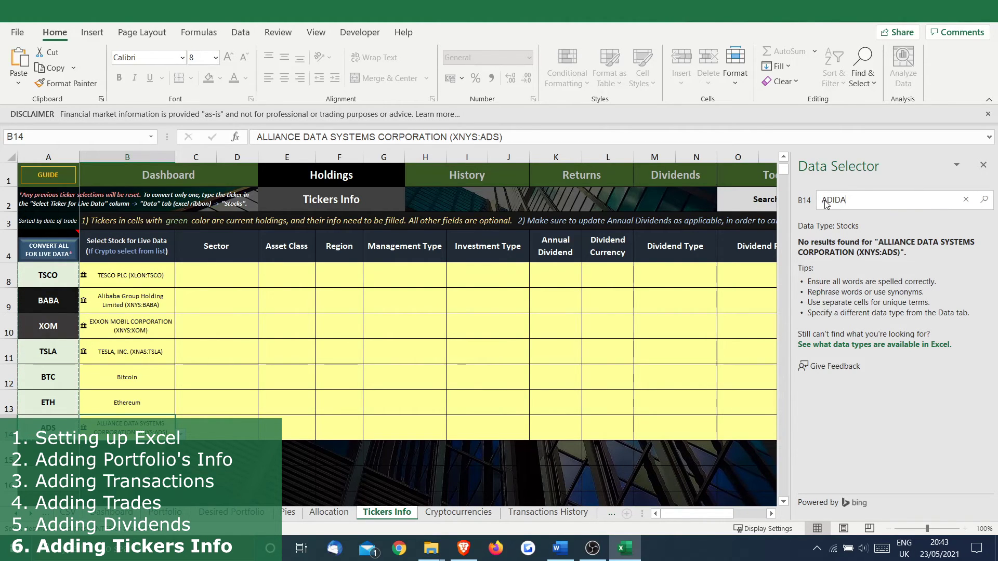
type("S")
key("Return")
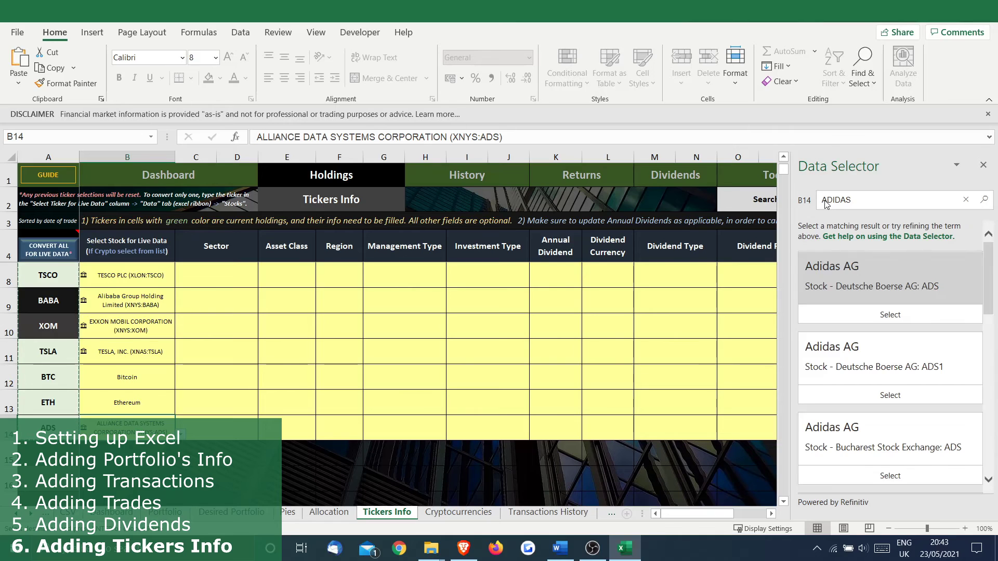
left_click(872, 319)
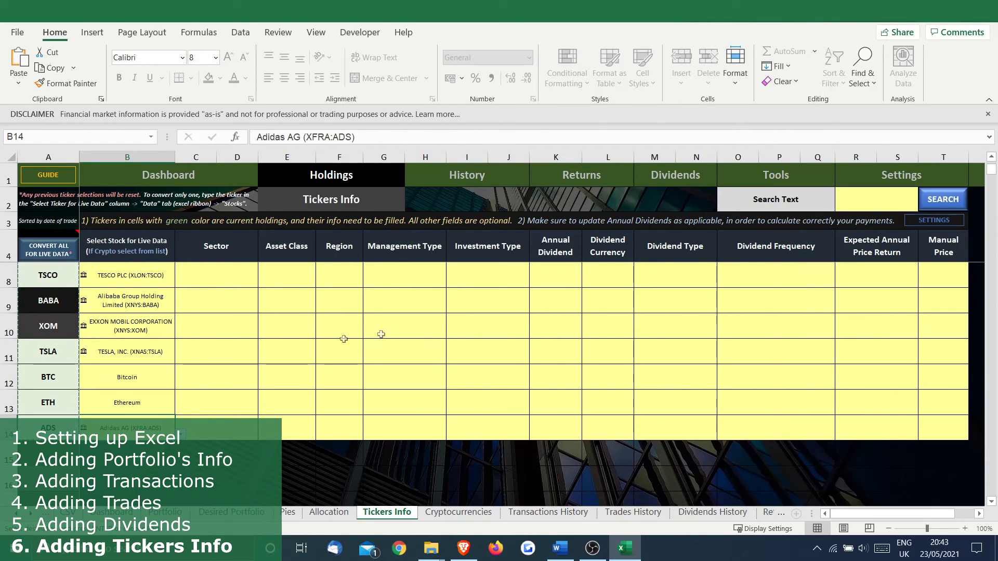
- Fill in the info columns for the current holdings, starting with SPY as Large Cap., Stocks, USA, Passive, Value, 5.56 USD dividend and 7% return
left_click(153, 376)
key("Up")
key("Up")
key("Up")
key("Up")
key("Up")
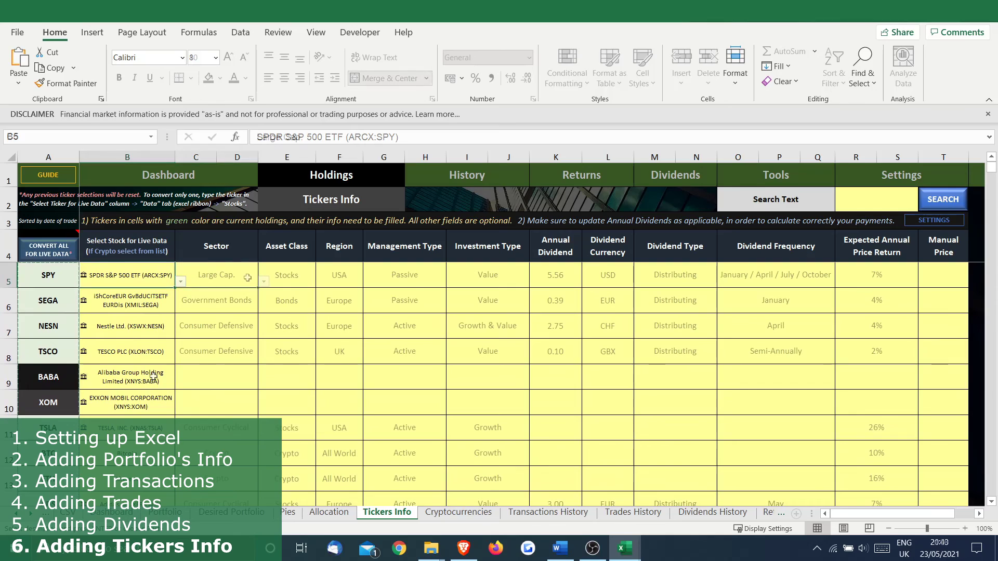
- Go to the Portfolio sheet under Holdings and review the portfolio summary and the holdings table
left_click(338, 175)
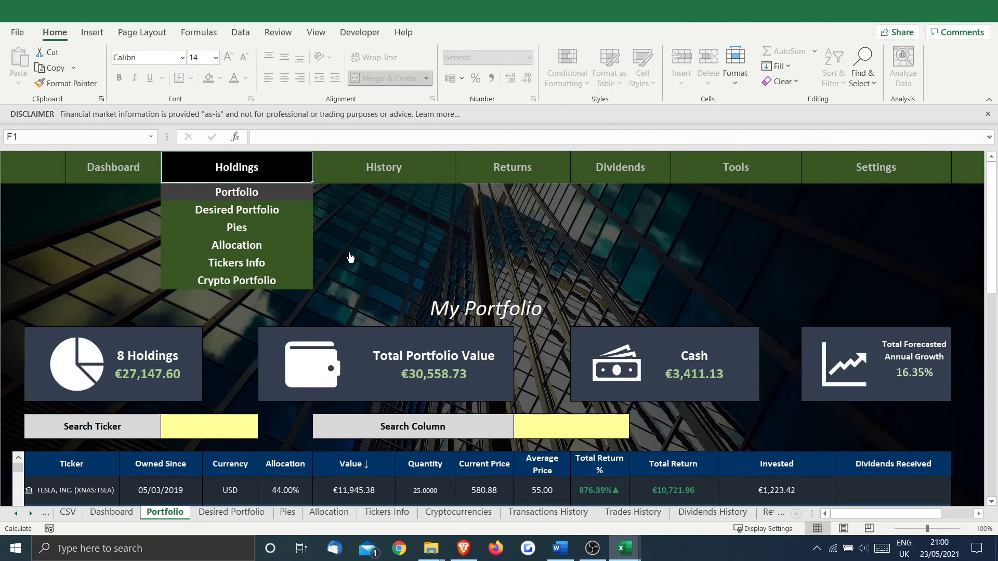
left_click(352, 252)
scroll(351, 253, "down", 2)
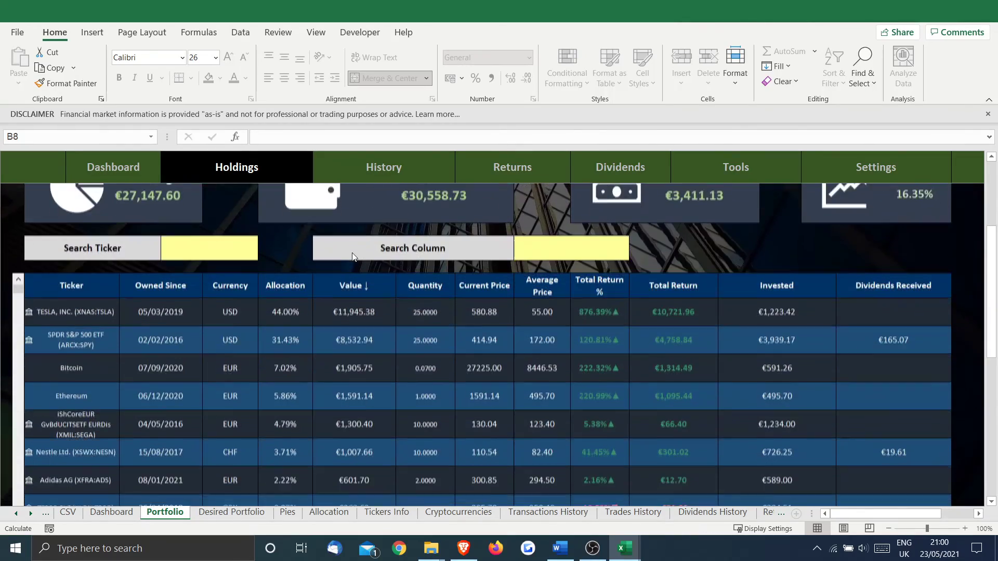
scroll(352, 252, "down", 1)
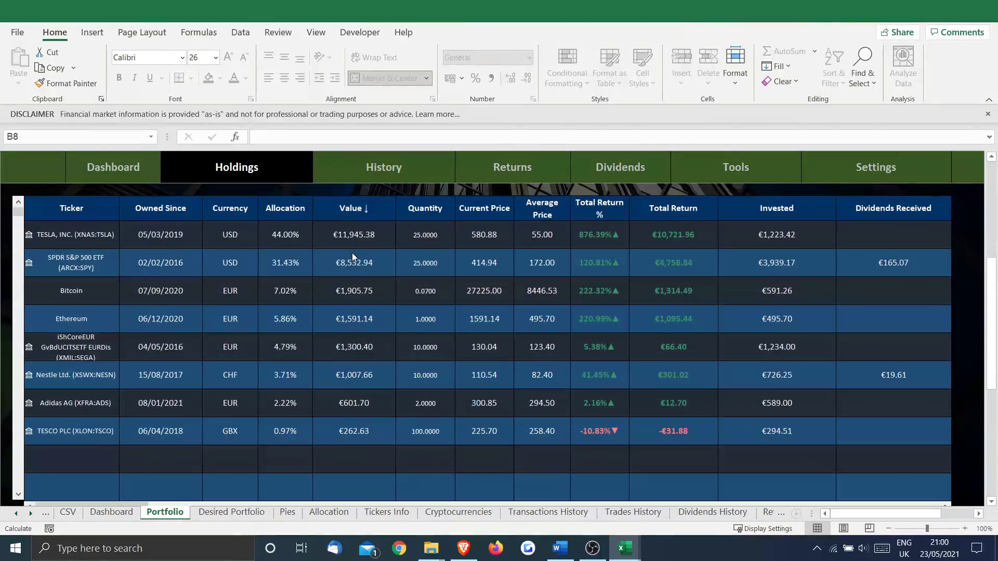